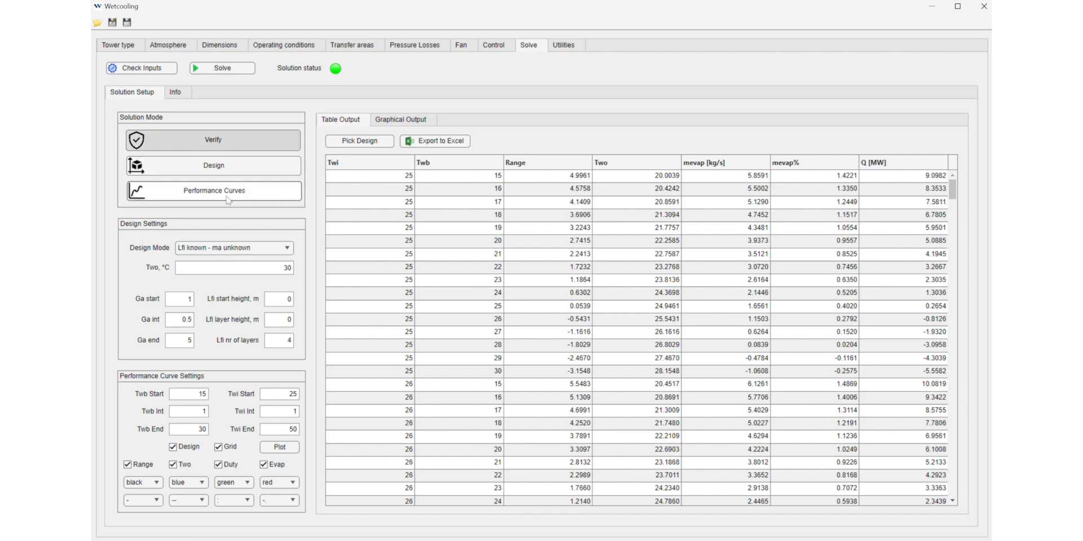
Review the tower's atmosphere, dimensions, operating conditions, transfer areas, pressure losses, fan and control inputs
left_click(169, 48)
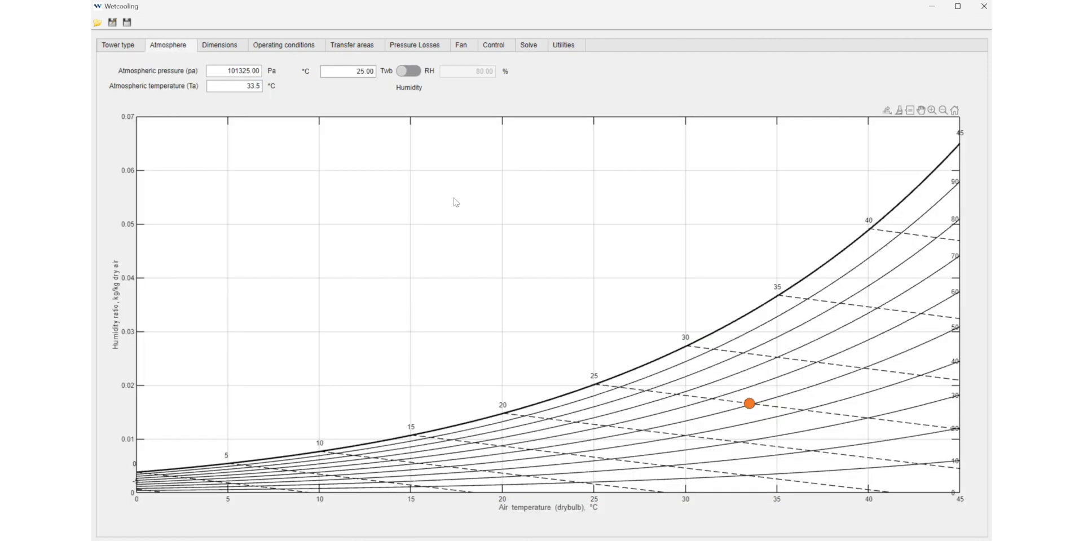
left_click(242, 49)
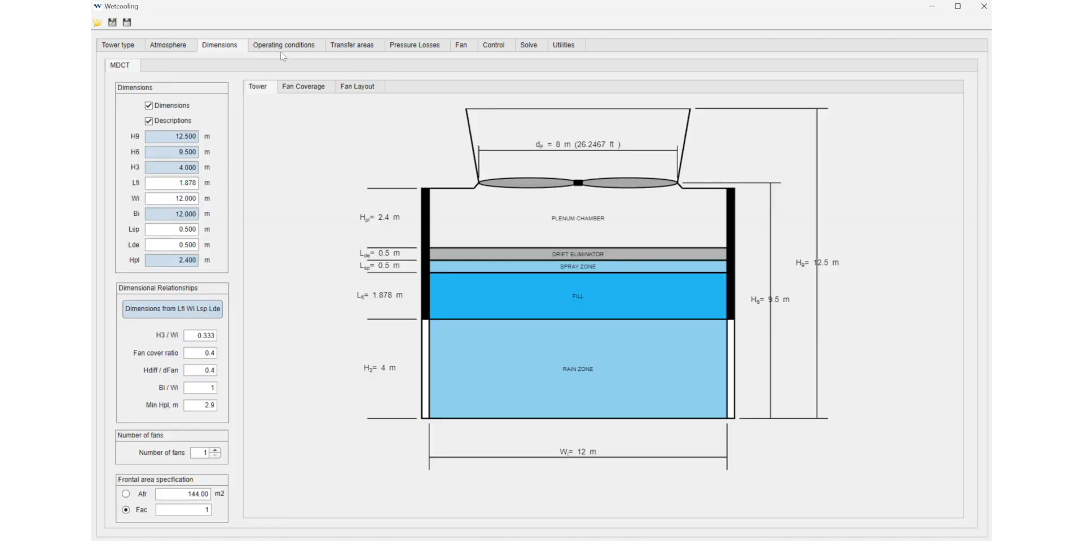
left_click(283, 46)
left_click(350, 45)
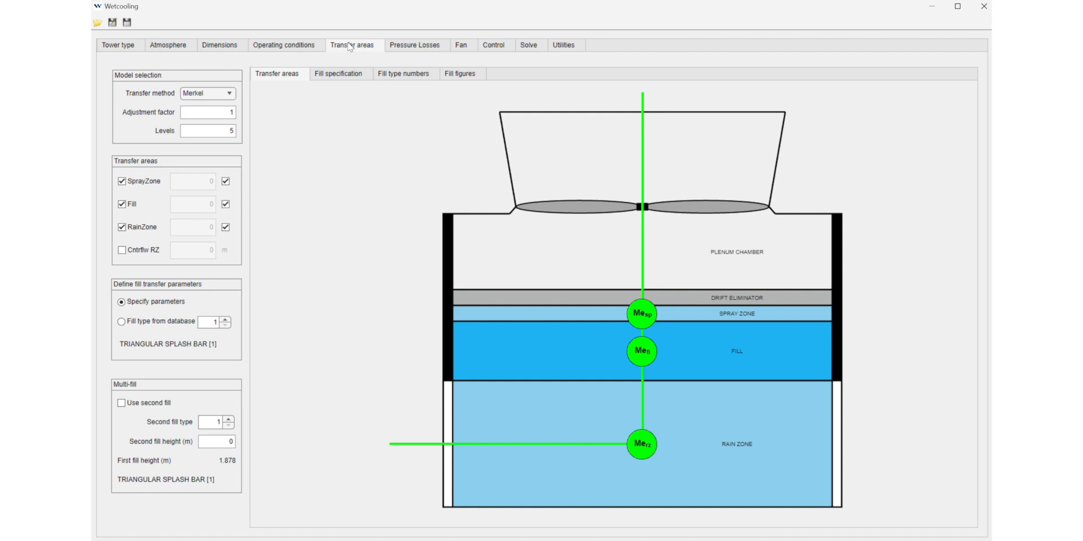
left_click(416, 45)
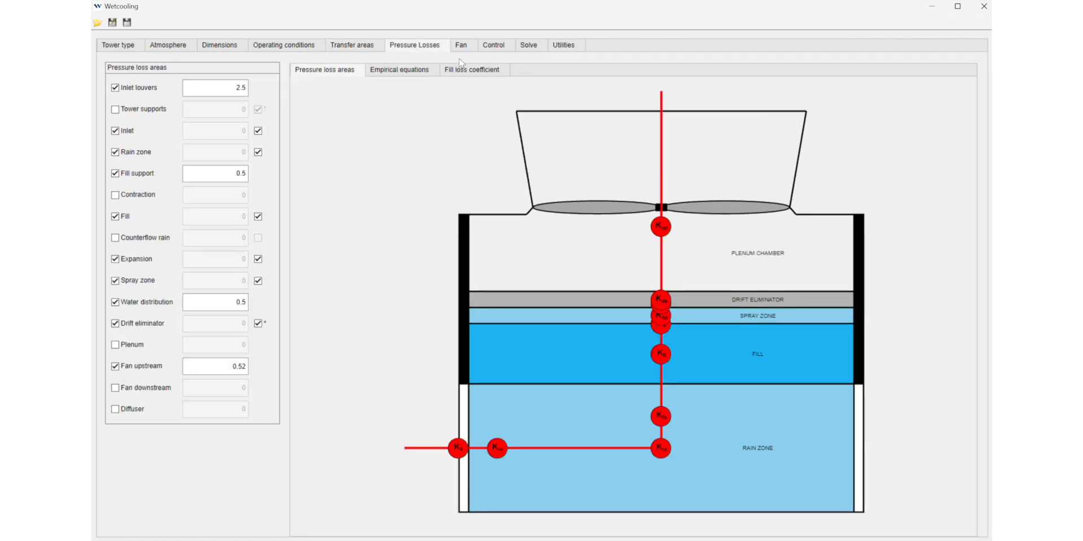
left_click(462, 46)
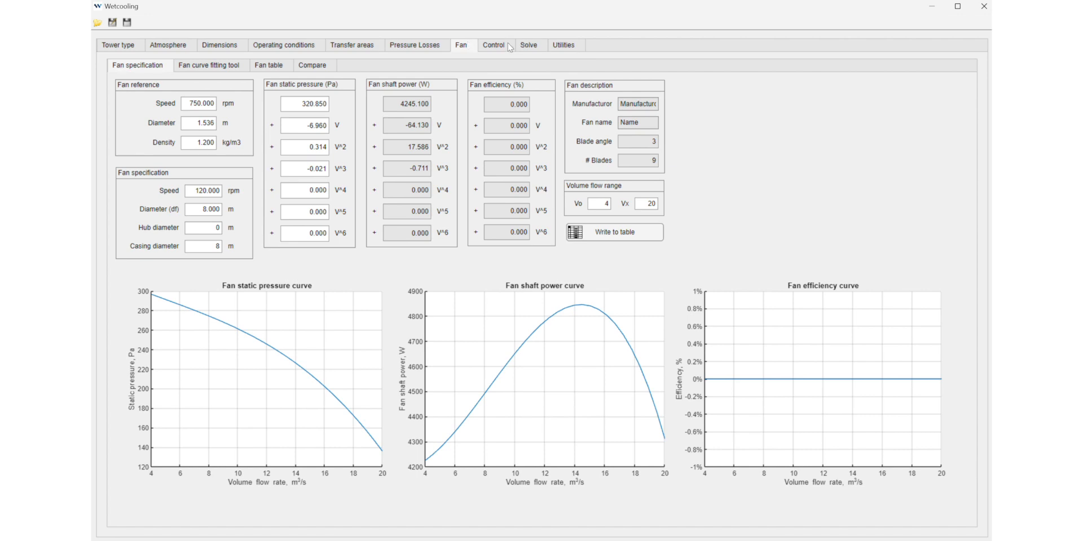
left_click(491, 50)
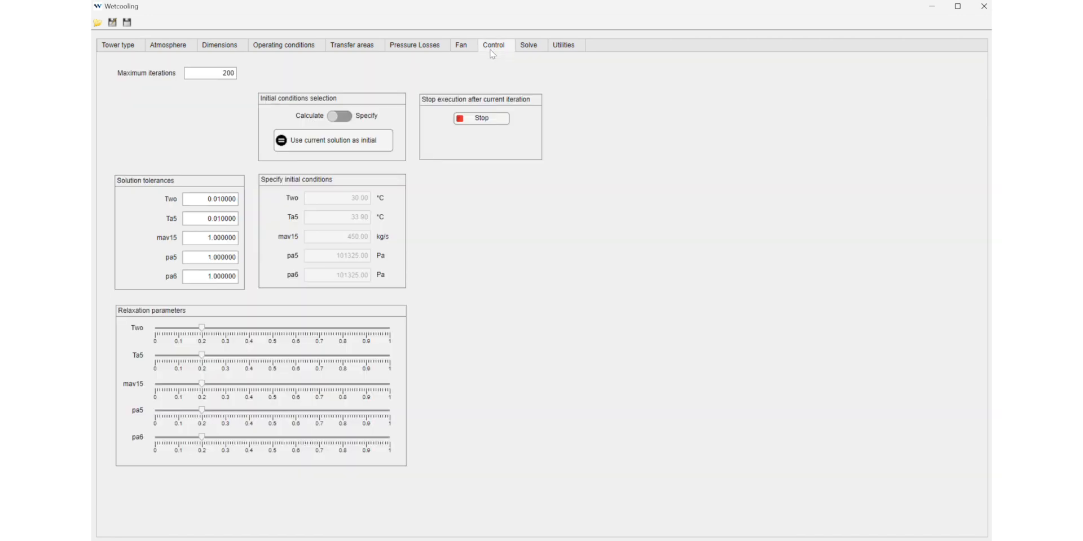
Set the solution mode to Performance Curves
left_click(528, 50)
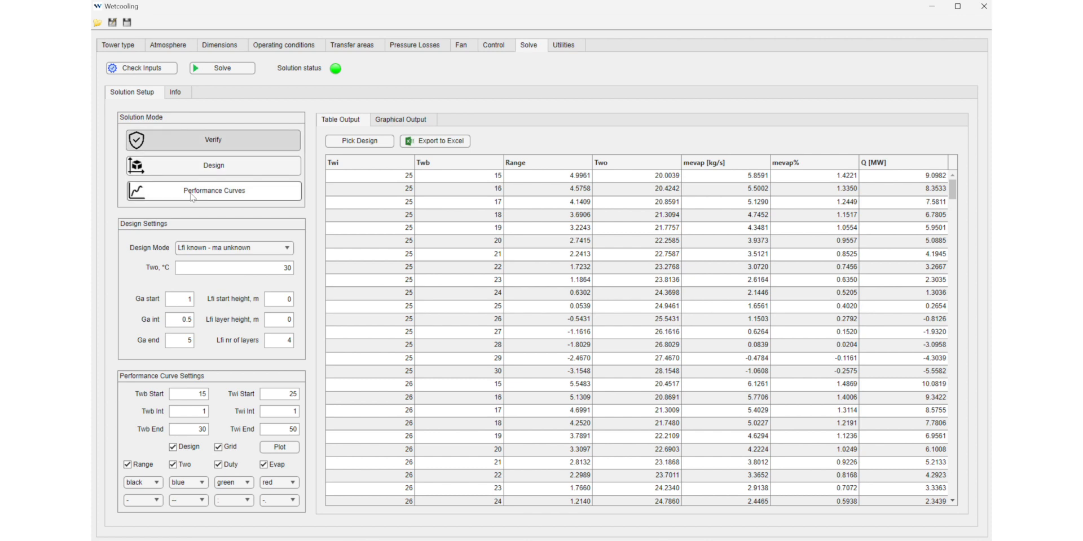
left_click(170, 192)
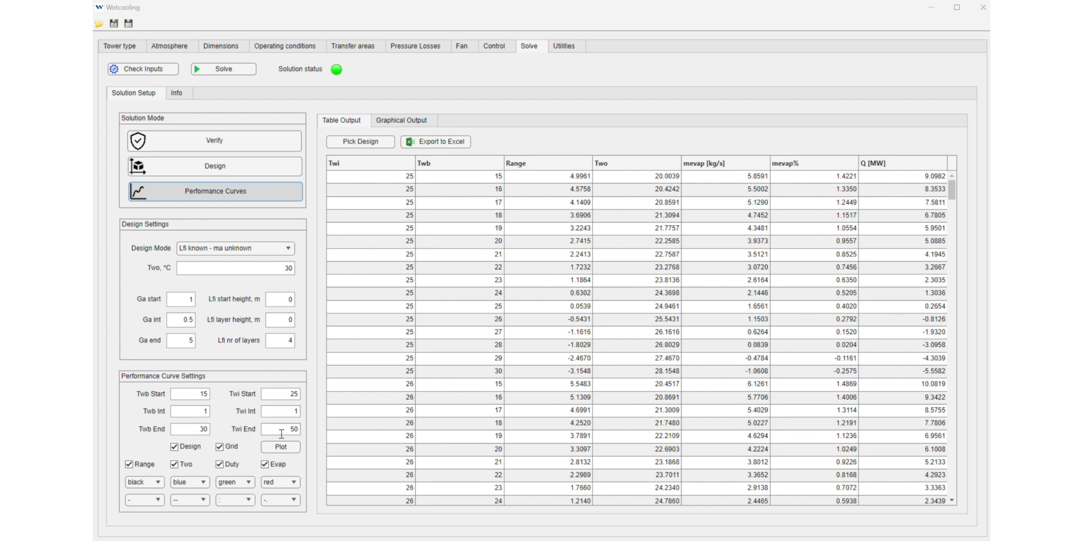
Check the atmospheric wet-bulb temperature and the water inlet temperature inputs against the Twb and Twi ranges of the performance curve settings
left_click(180, 44)
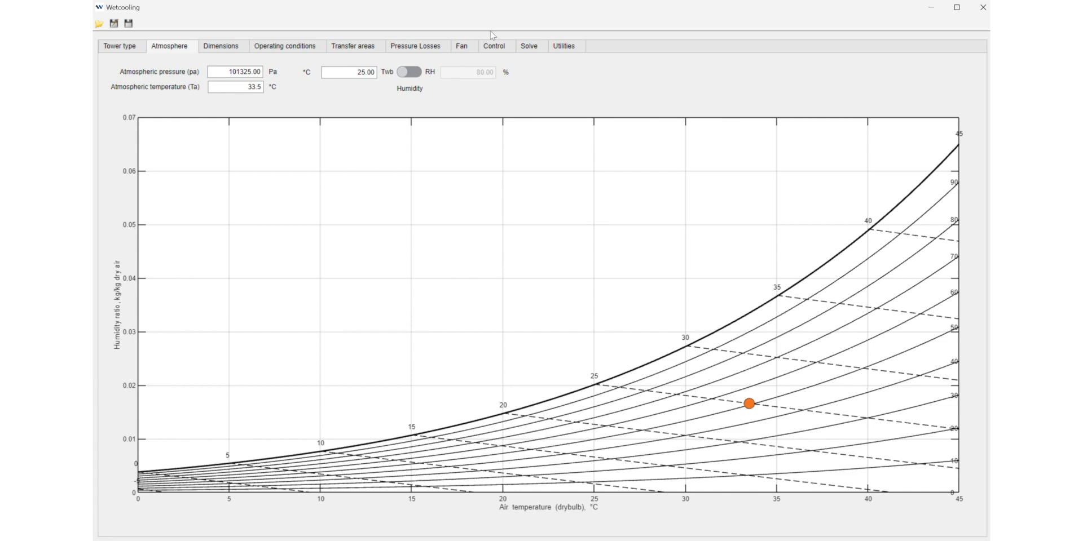
left_click(530, 45)
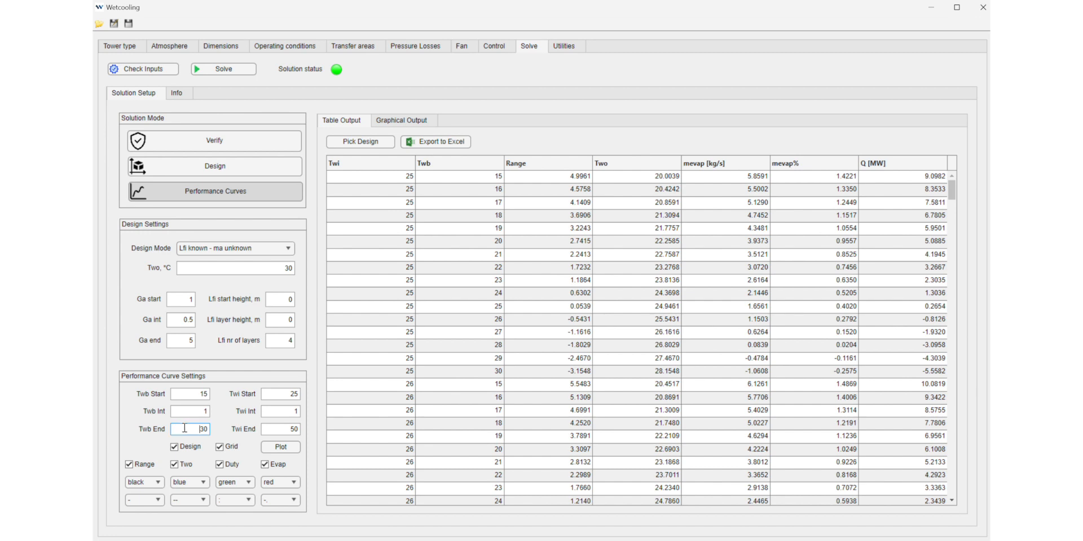
left_click_drag(182, 427, 211, 431)
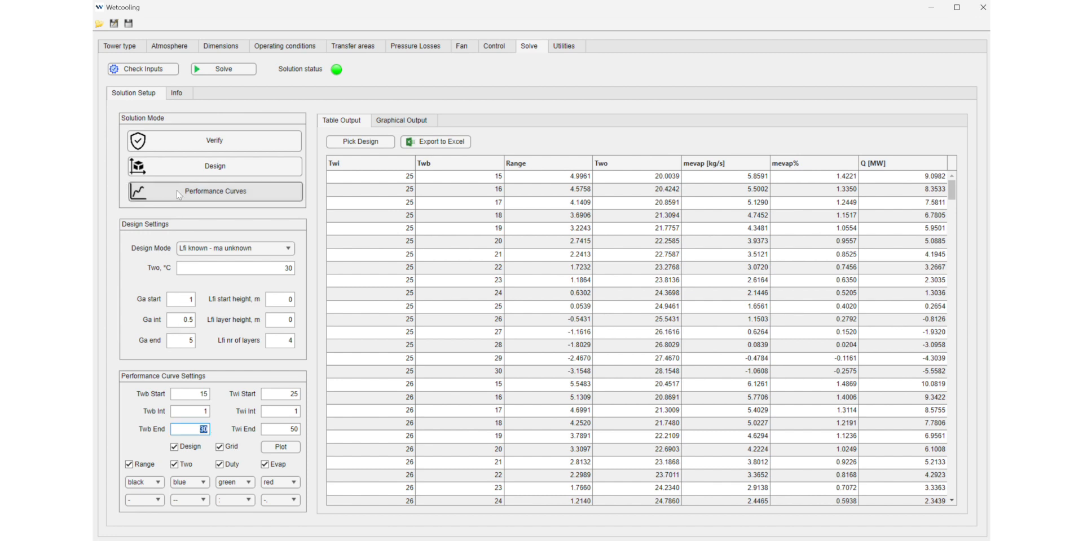
left_click(182, 47)
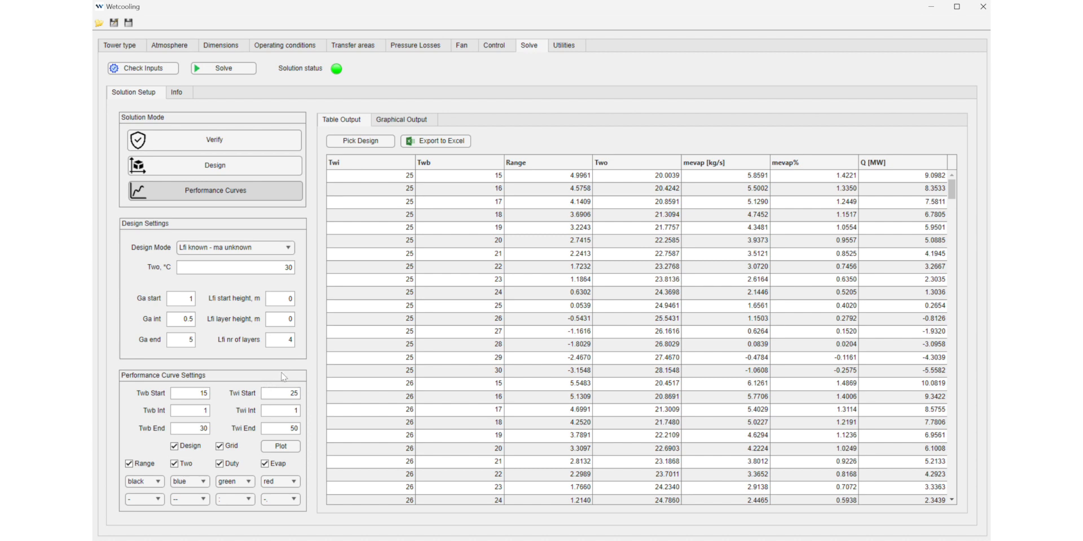
left_click(292, 47)
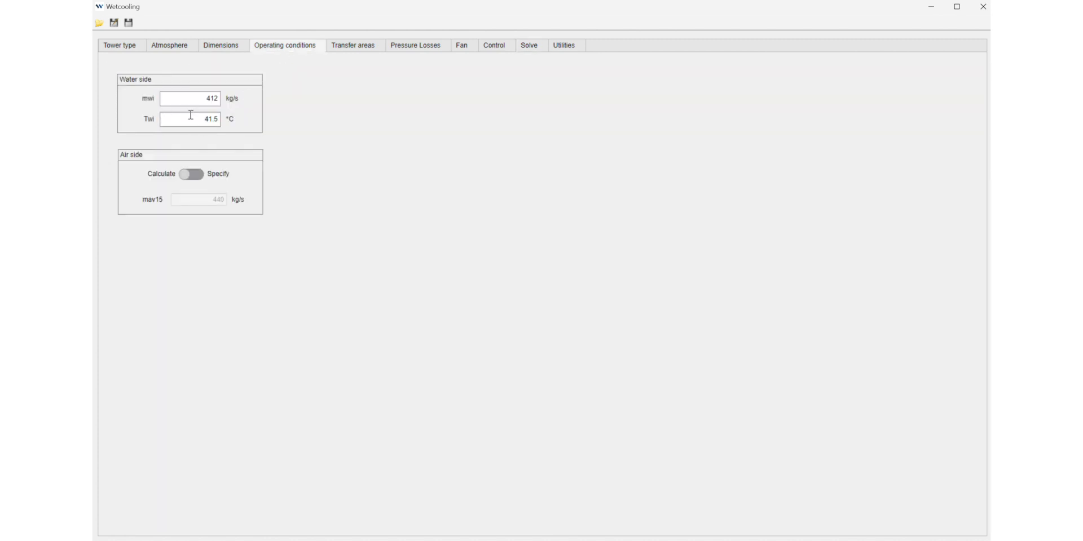
left_click_drag(198, 117, 228, 126)
left_click(529, 48)
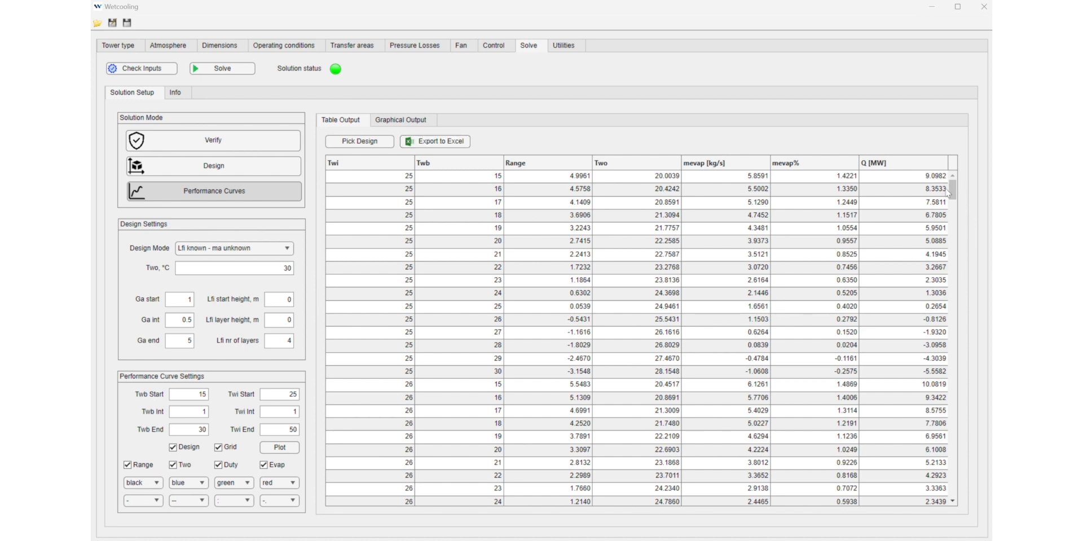
Examine the performance curve results table down to its last rows and the solution info with the input check and run details
left_click_drag(954, 195, 942, 530)
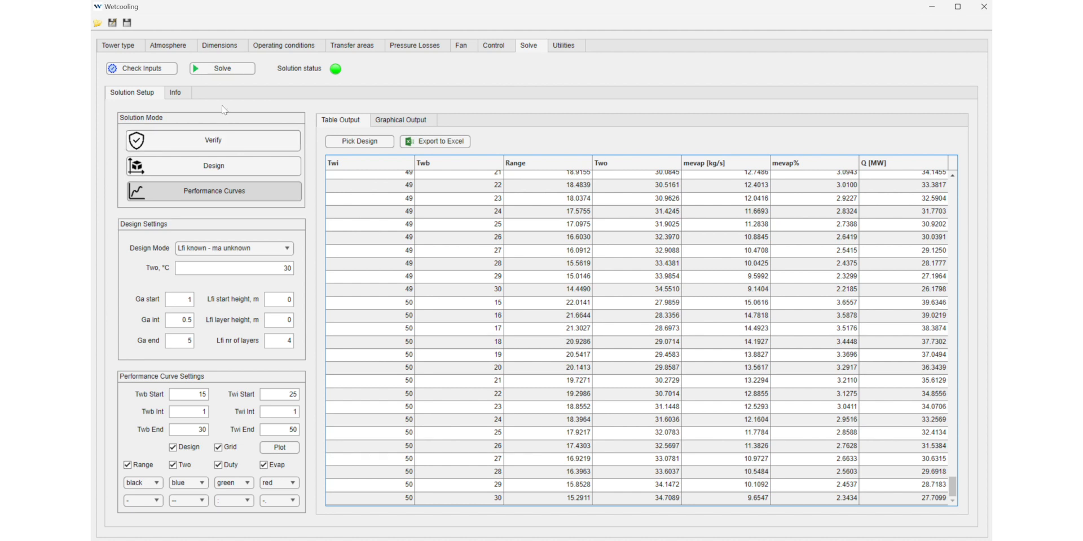
left_click(180, 93)
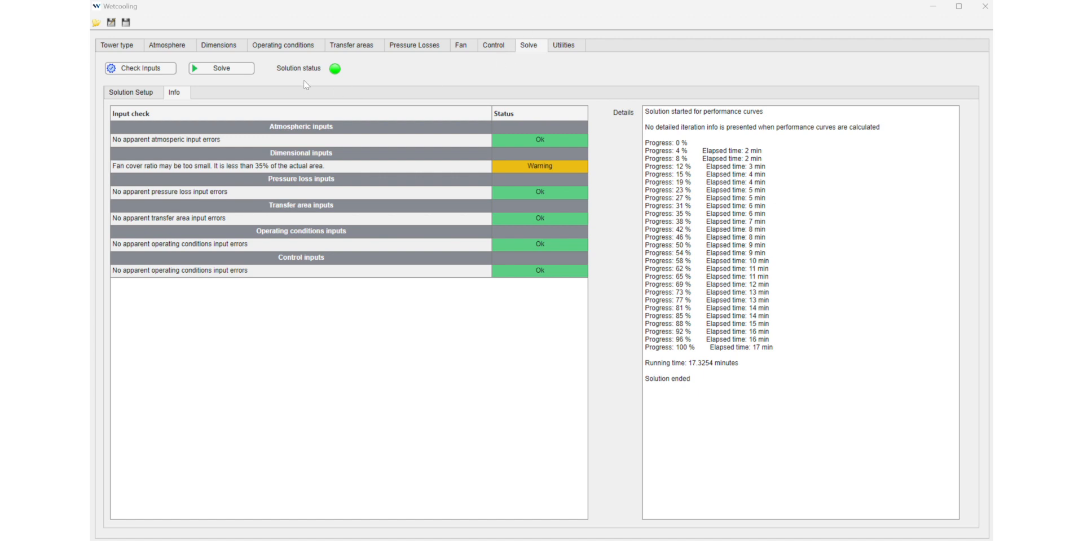
left_click(138, 96)
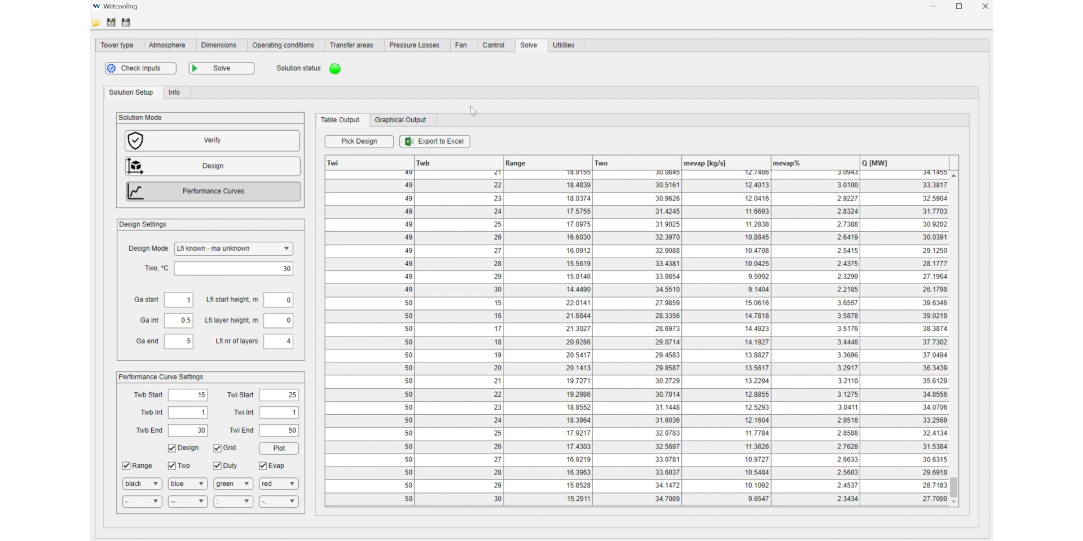
Show the graphical performance curves and compare their design point with the wet-bulb and water inlet temperature inputs
left_click(396, 125)
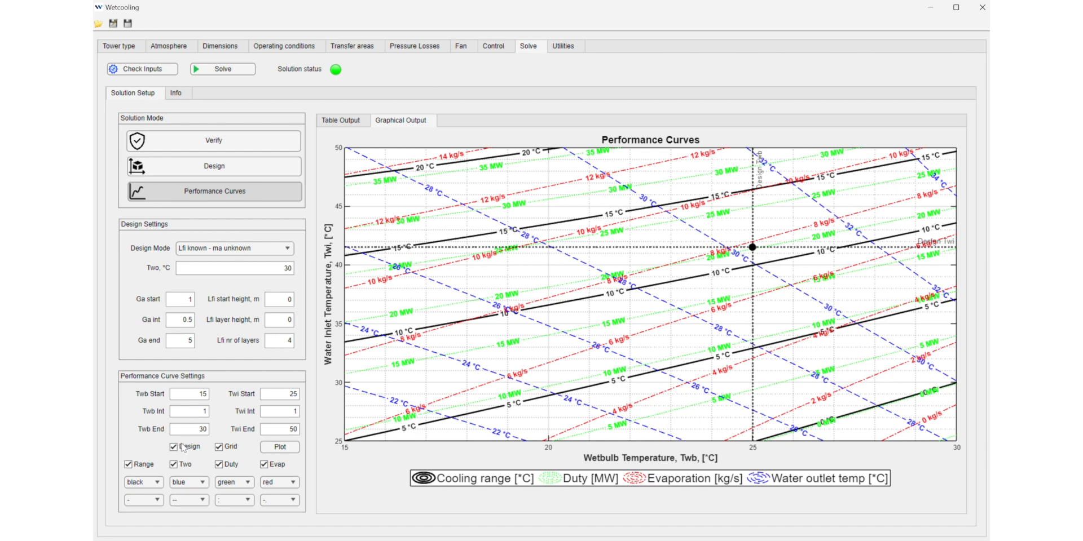
left_click(172, 45)
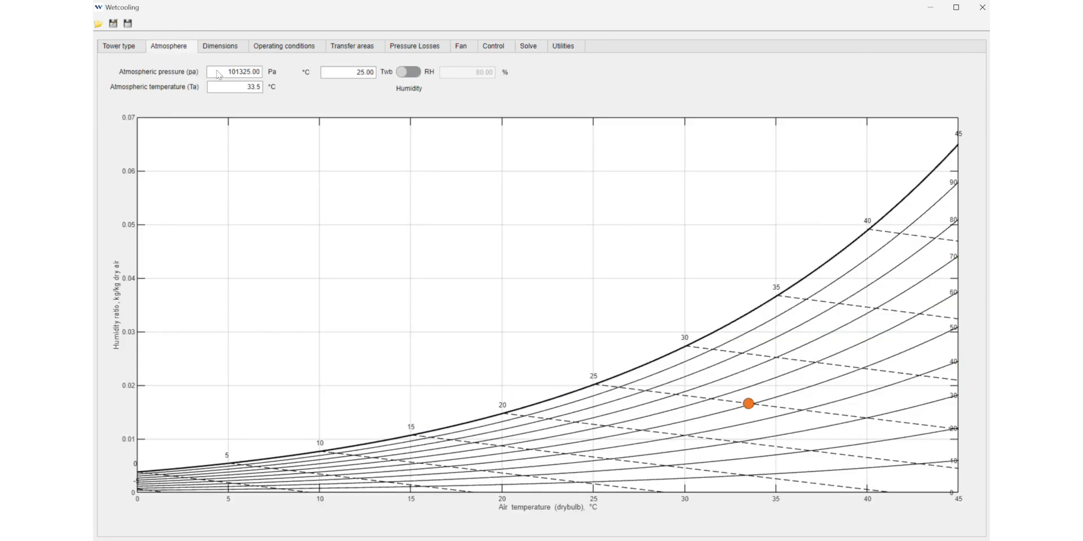
double_click(349, 76)
left_click(277, 49)
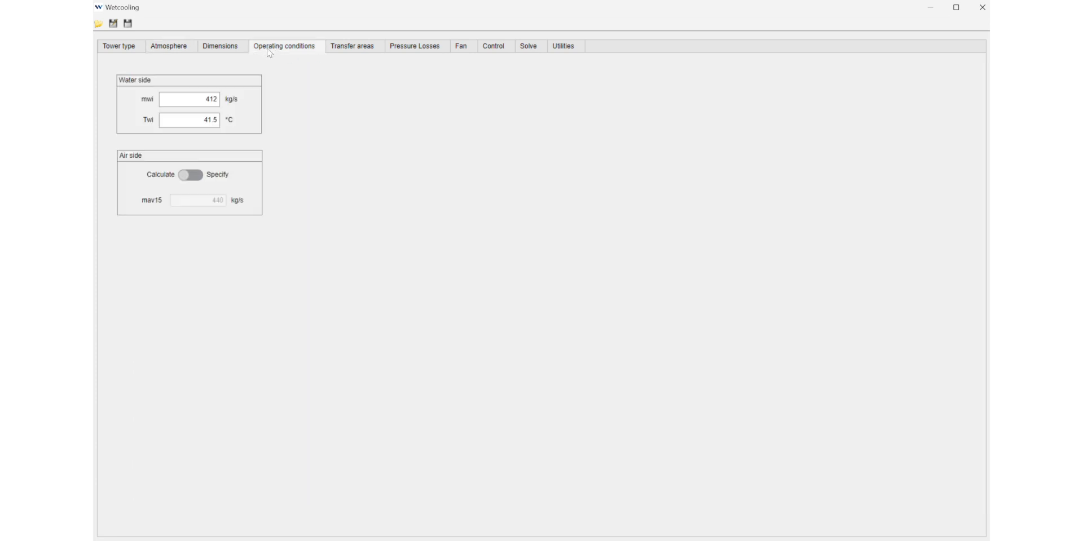
double_click(197, 116)
left_click(526, 47)
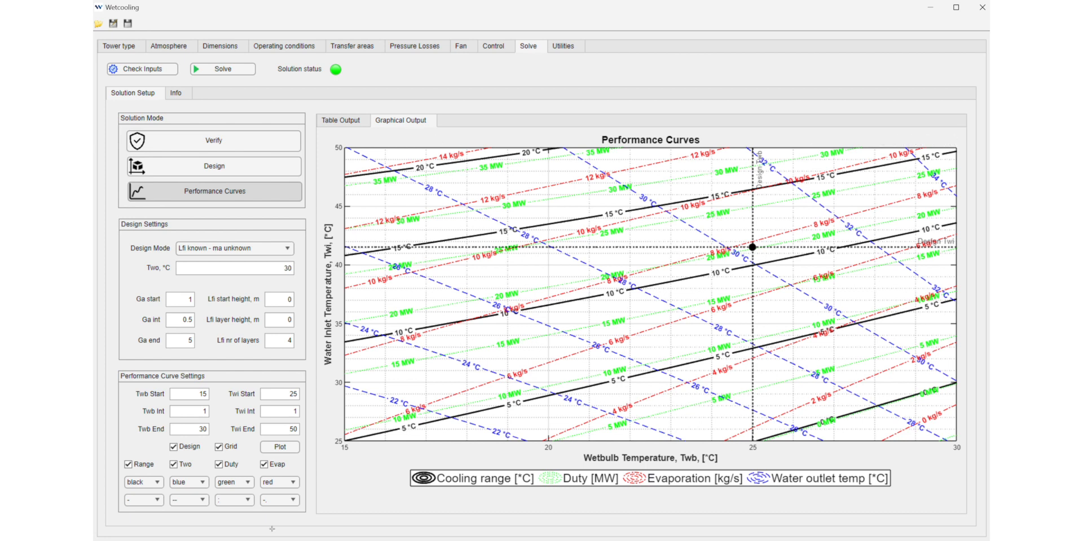
Exclude the Duty and Evap curves from the performance chart and replot it
left_click(219, 465)
left_click(264, 465)
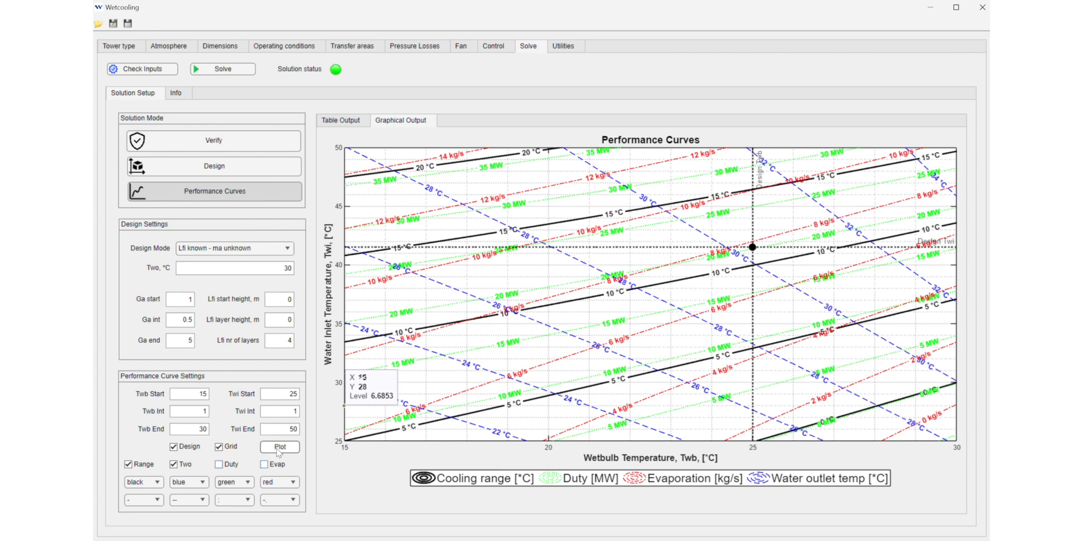
left_click(277, 451)
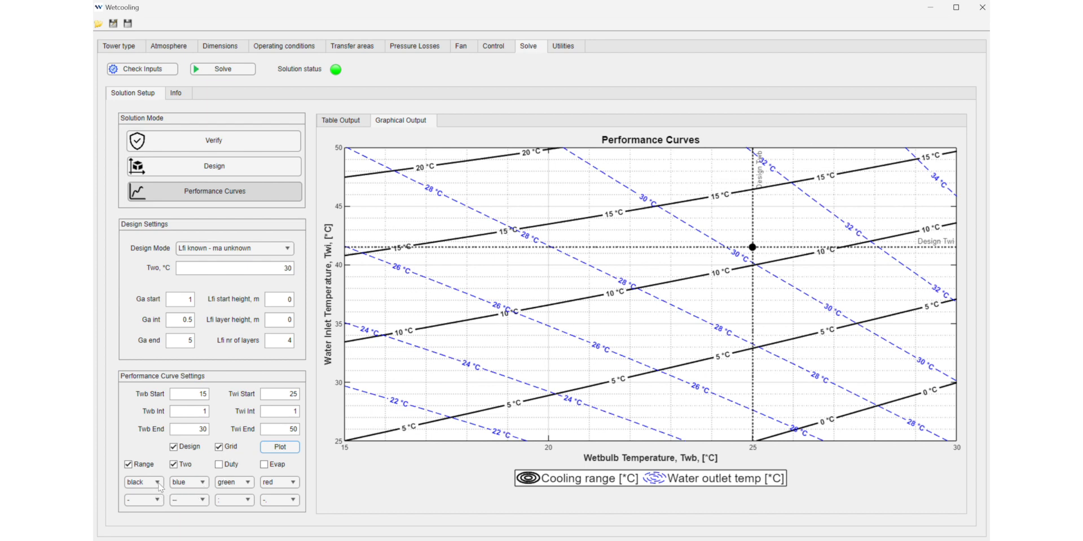
Set the Two curves' colour to black and the Duty curves' colour to magenta, turn off the design point, and replot
left_click(204, 488)
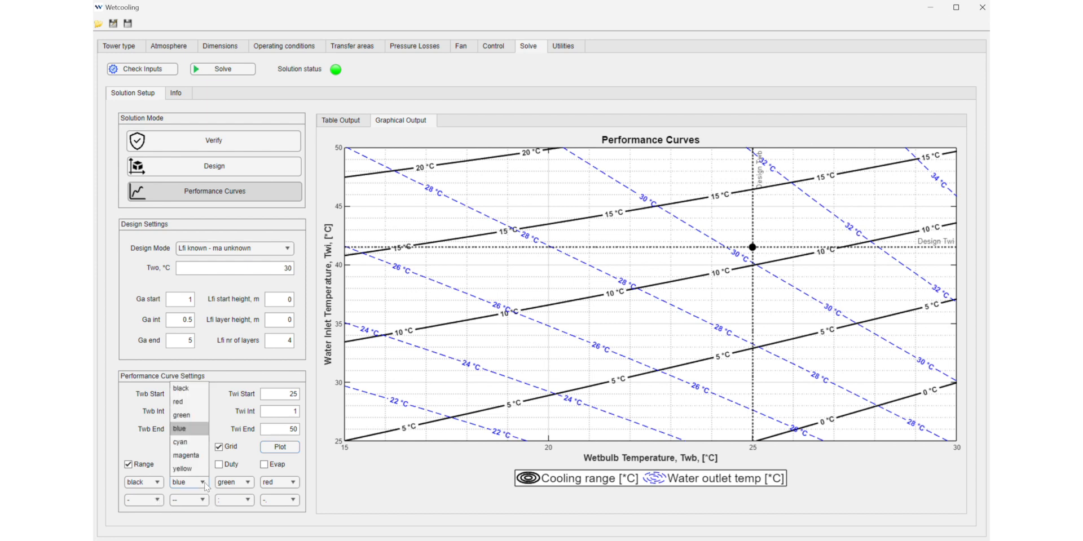
left_click(182, 389)
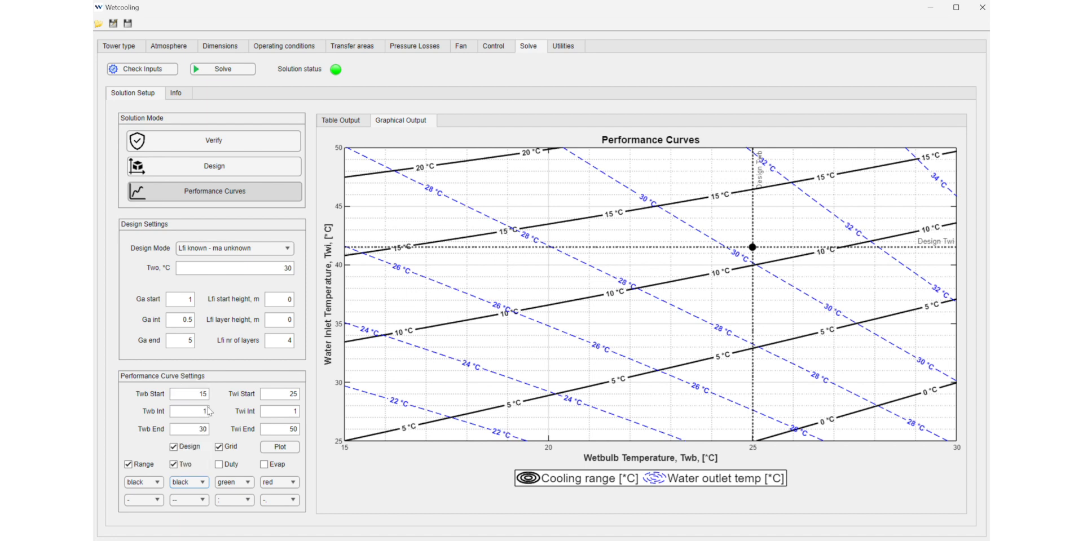
left_click(277, 447)
left_click(280, 447)
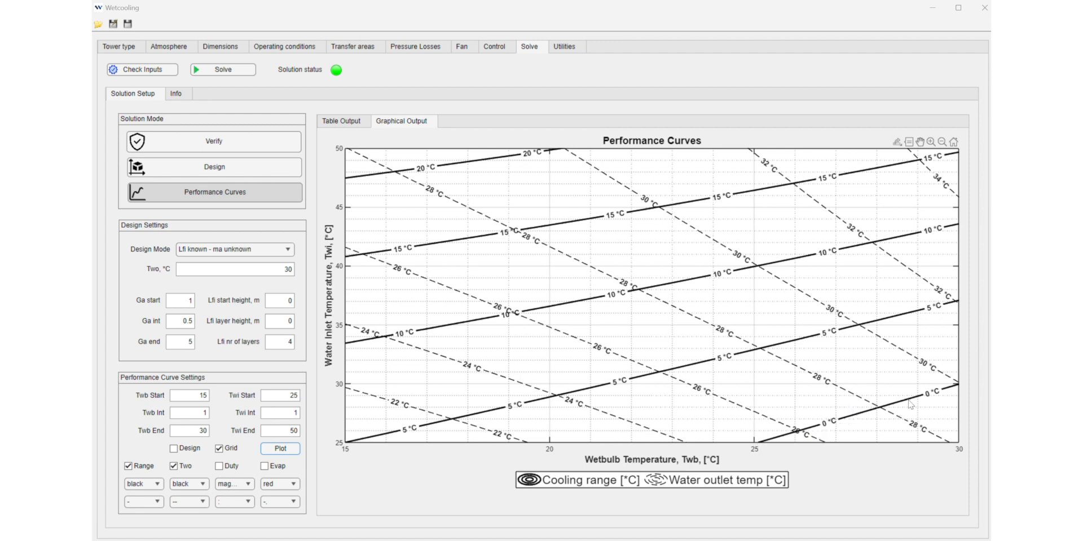
Include the Evap curves in the performance chart again and replot it
mouse_move(910, 405)
left_click(271, 467)
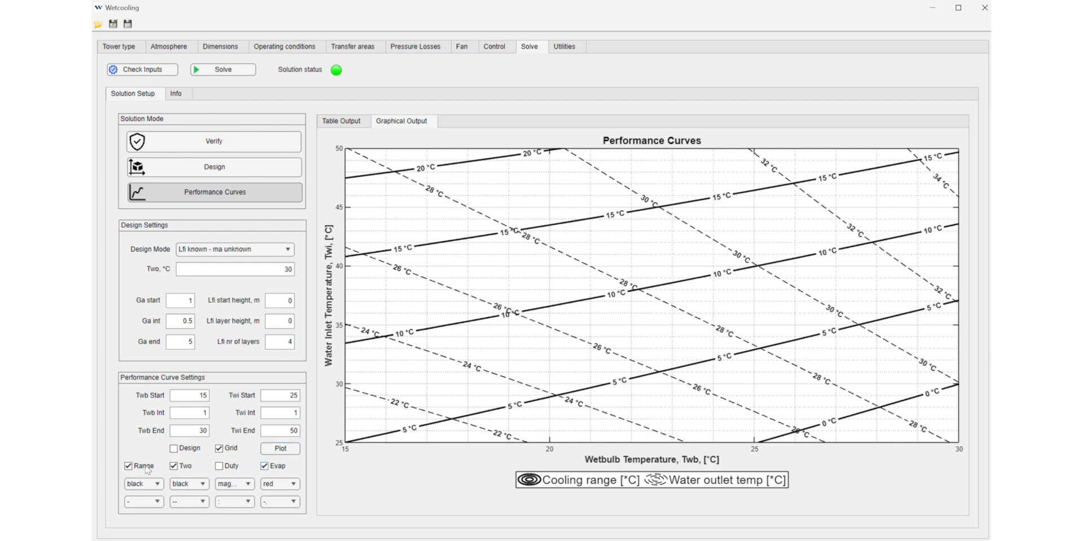
left_click(281, 449)
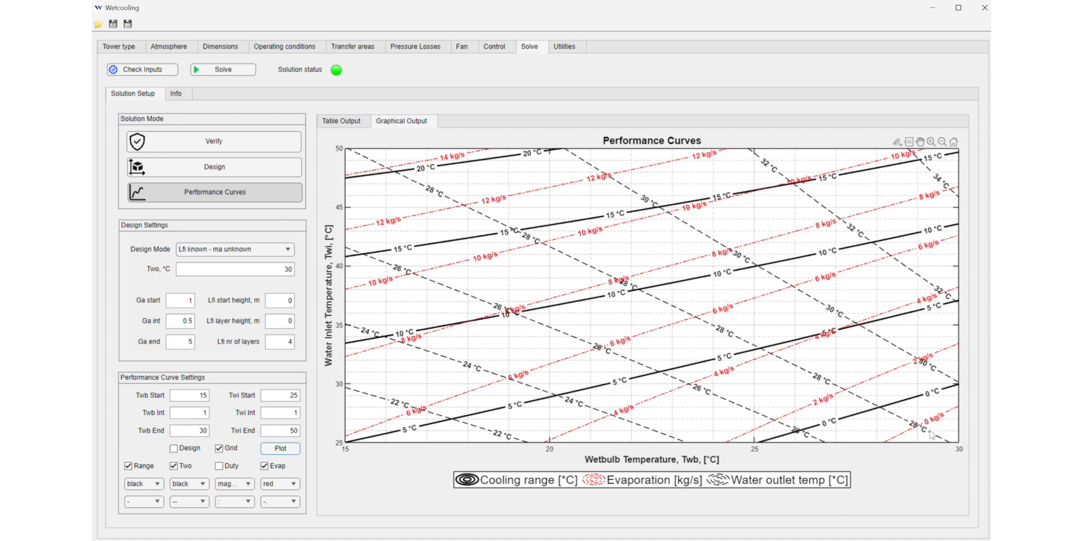
Zoom in on the performance chart, inspect a data point on an evaporation curve, and restore the original view
mouse_move(930, 434)
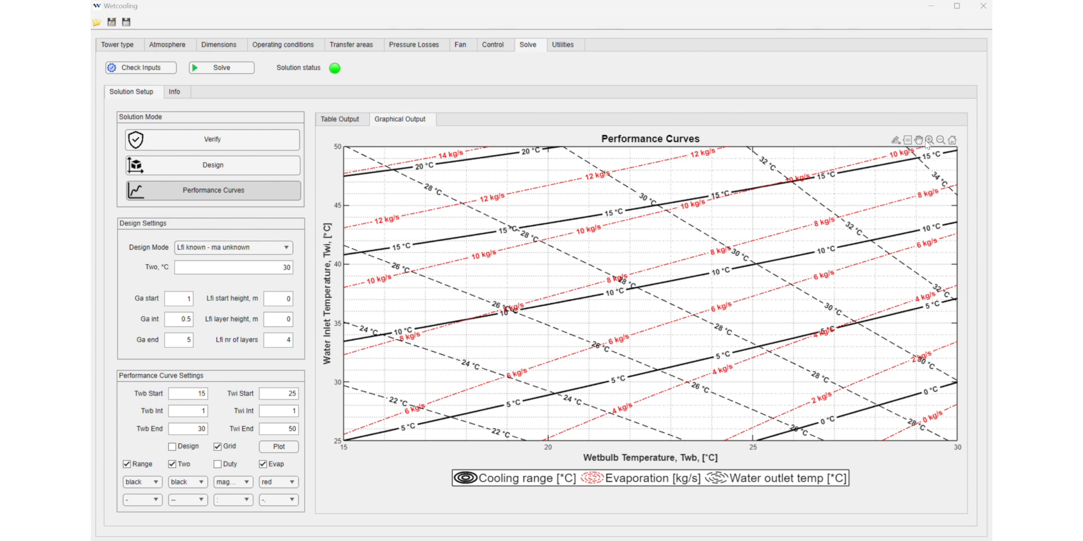
mouse_move(897, 141)
scroll(537, 263, "up", 2)
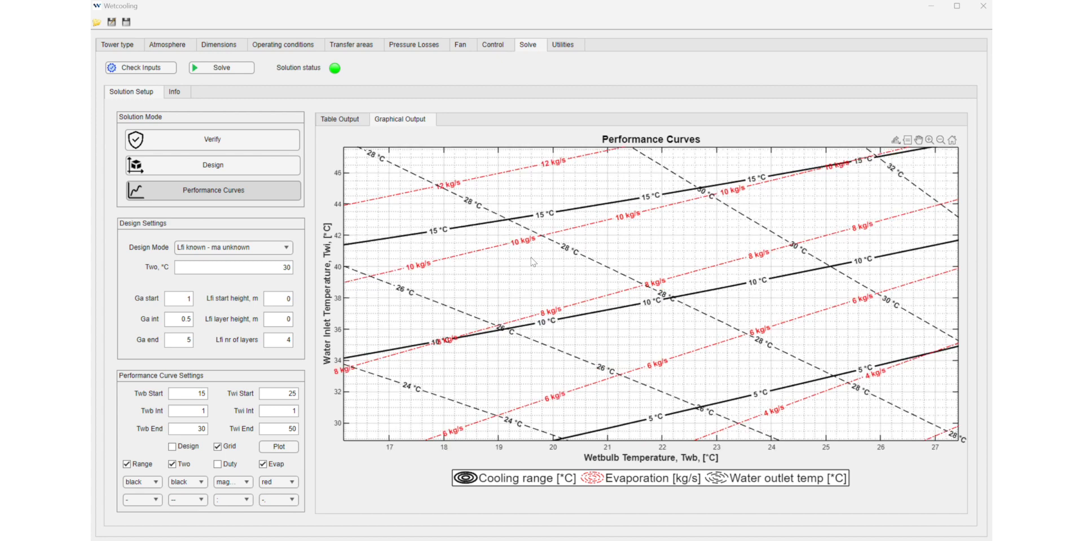
scroll(533, 262, "up", 1)
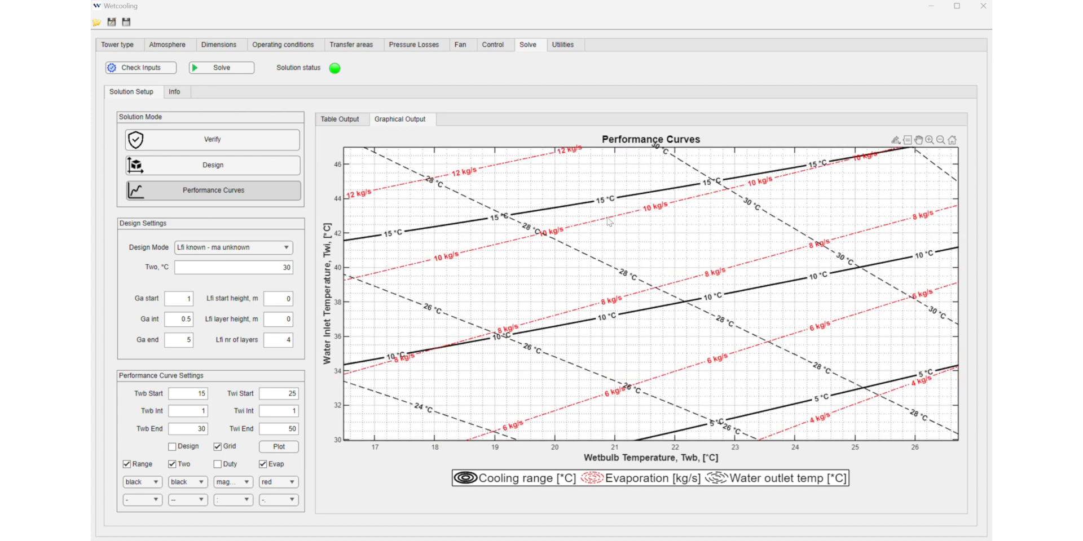
mouse_move(607, 217)
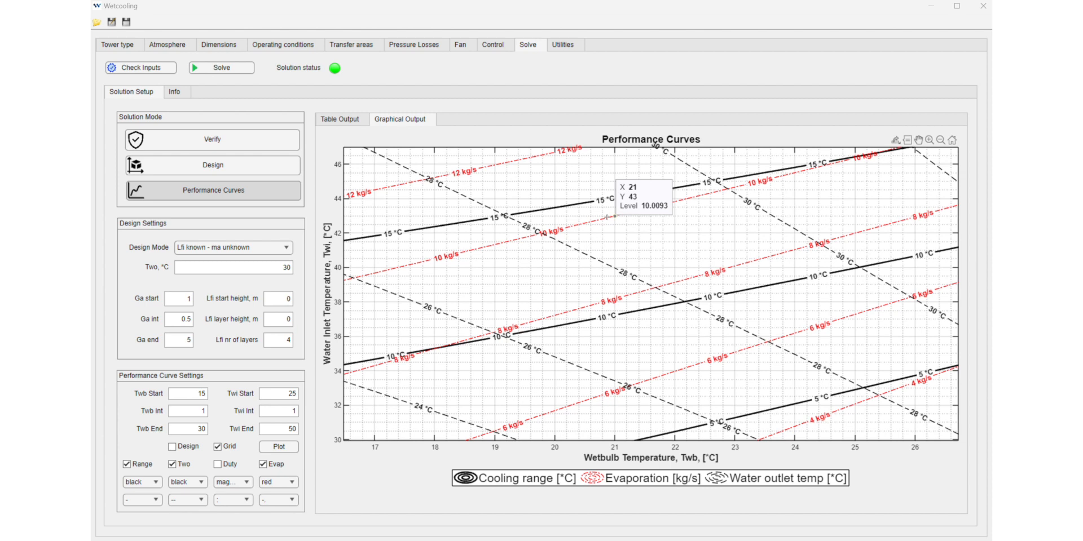
left_click(952, 141)
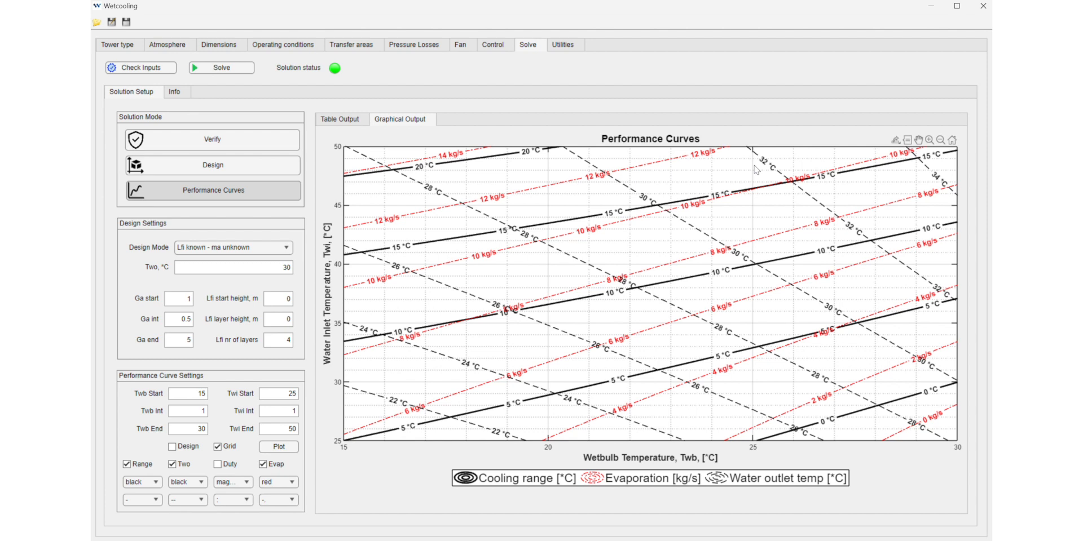
mouse_move(625, 282)
Turn the design point back on and replot the performance curves
left_click(172, 448)
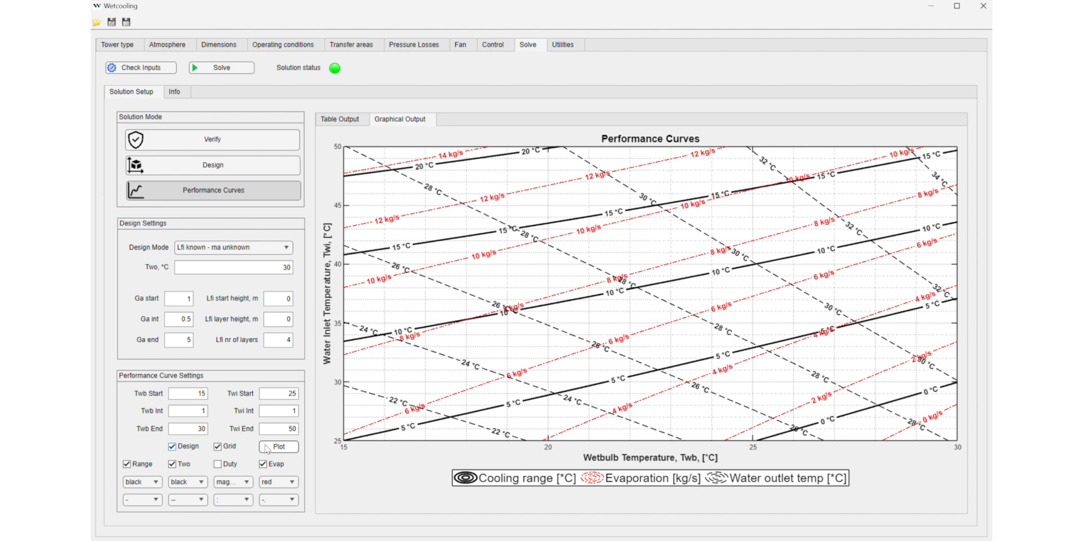
left_click(283, 451)
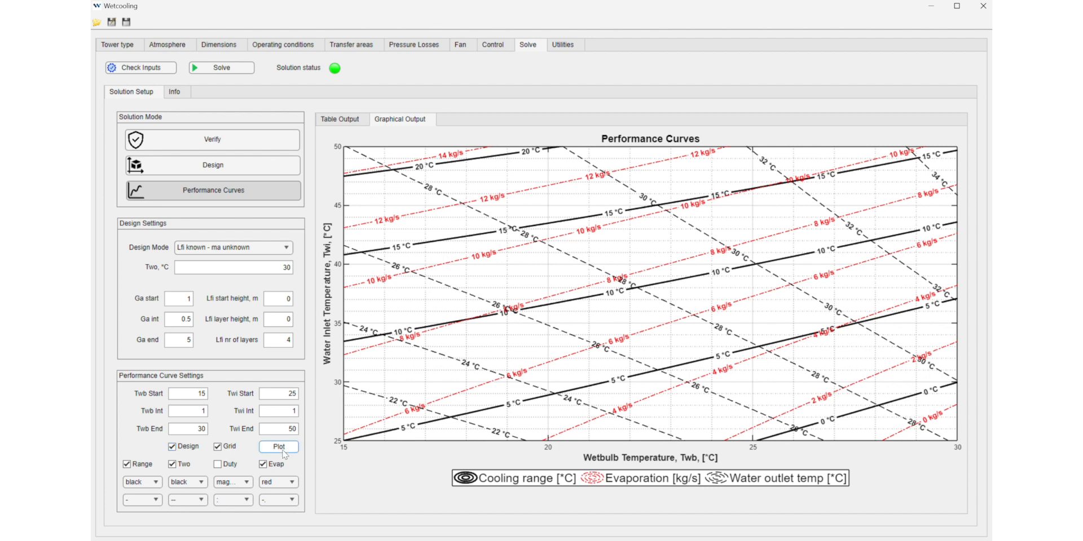